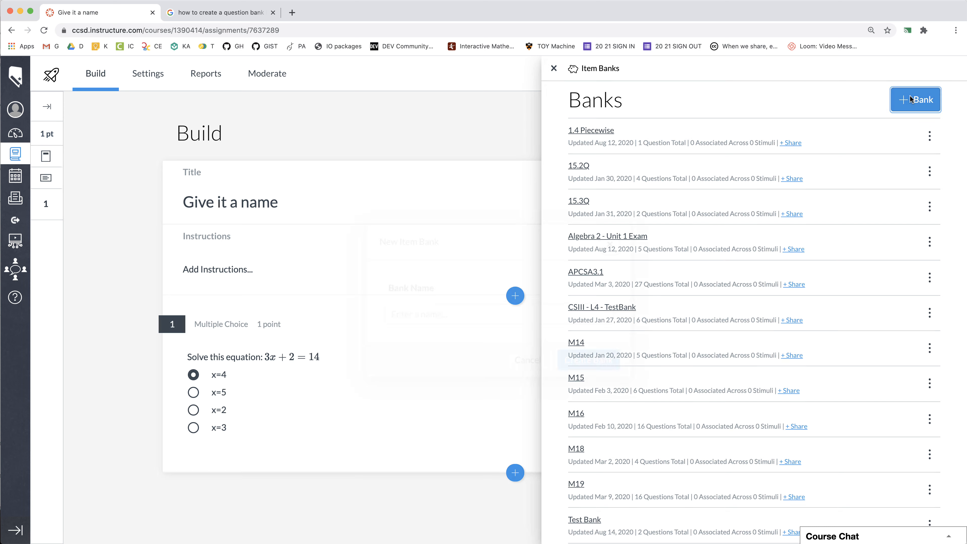
Step: Create a new item bank named "Give it a name item bank"
click(436, 312)
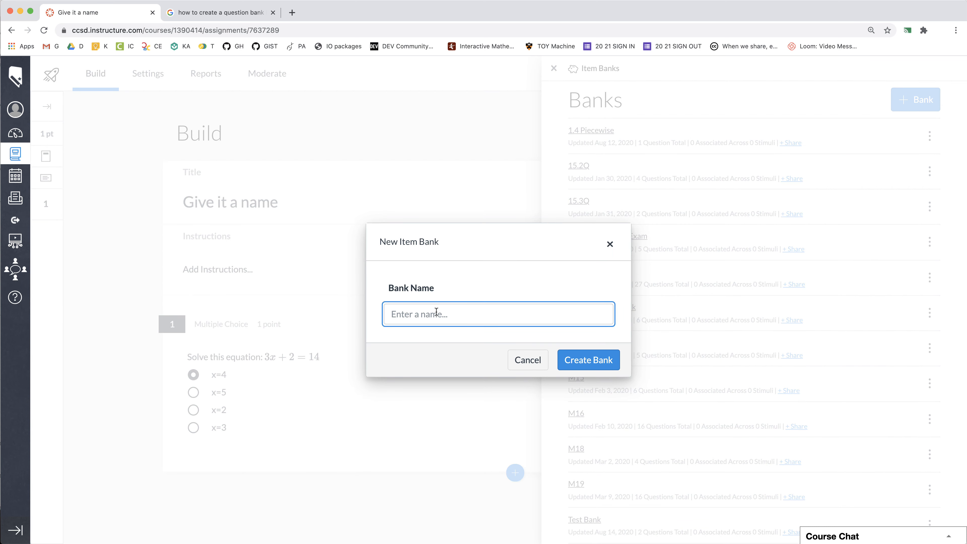
text(Give it a name item bank)
click(570, 361)
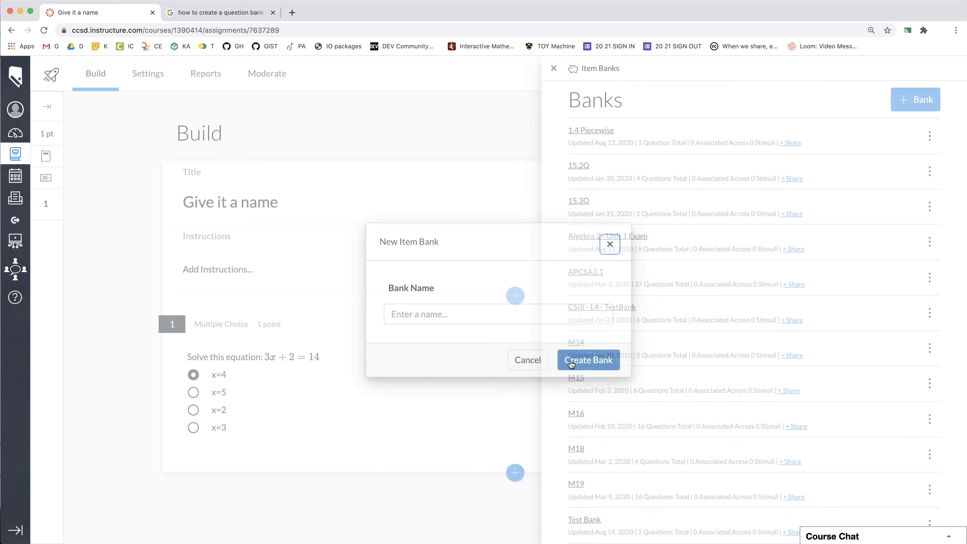
Step: Find the new "Give it a name item bank" among the banks, open it to examine its contents, and return to the quiz
scroll(637, 408, down, 3)
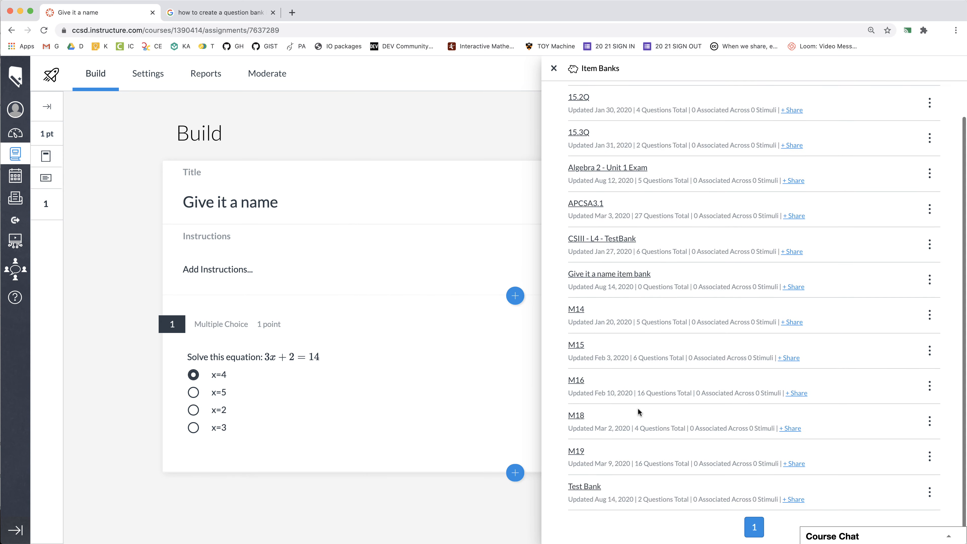
scroll(590, 308, up, 3)
scroll(590, 309, down, 1)
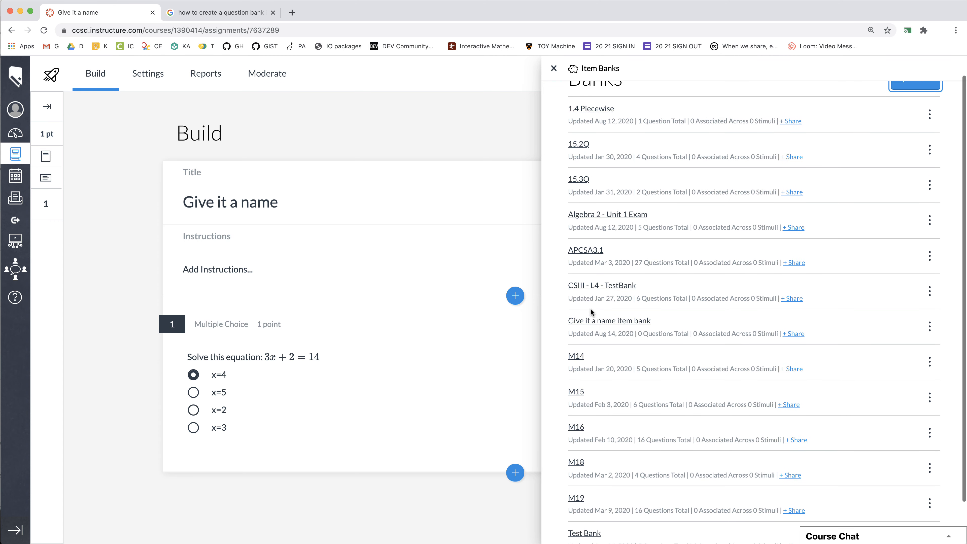
click(613, 325)
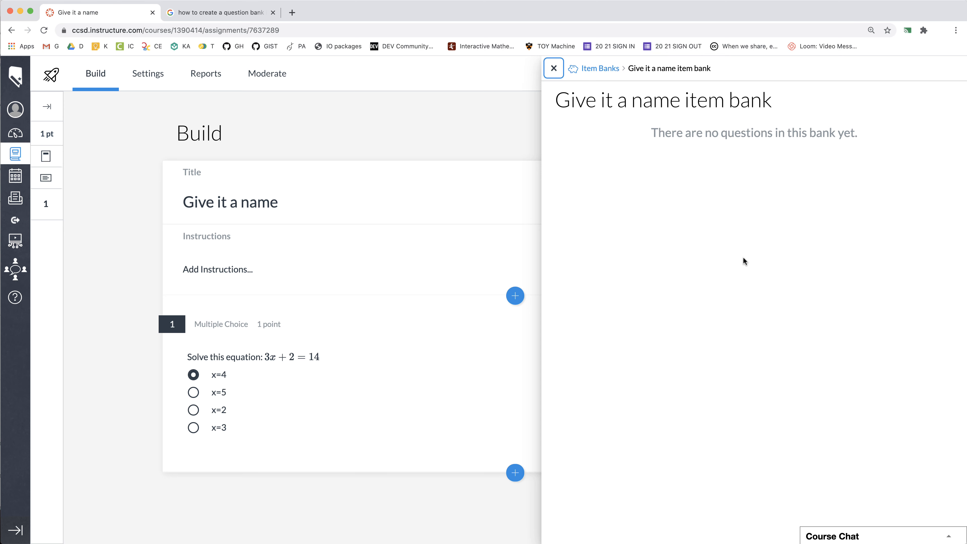
scroll(713, 282, down, 1)
scroll(714, 282, up, 1)
drag(628, 69, 679, 69)
click(554, 68)
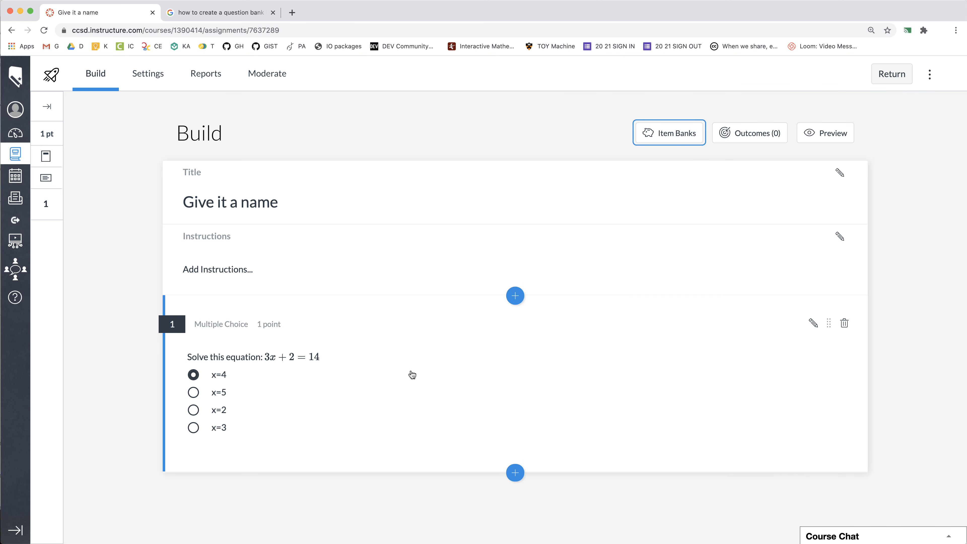
Step: Open the quiz's multiple-choice equation question for editing and expand its item banking settings
click(475, 365)
scroll(473, 363, down, 6)
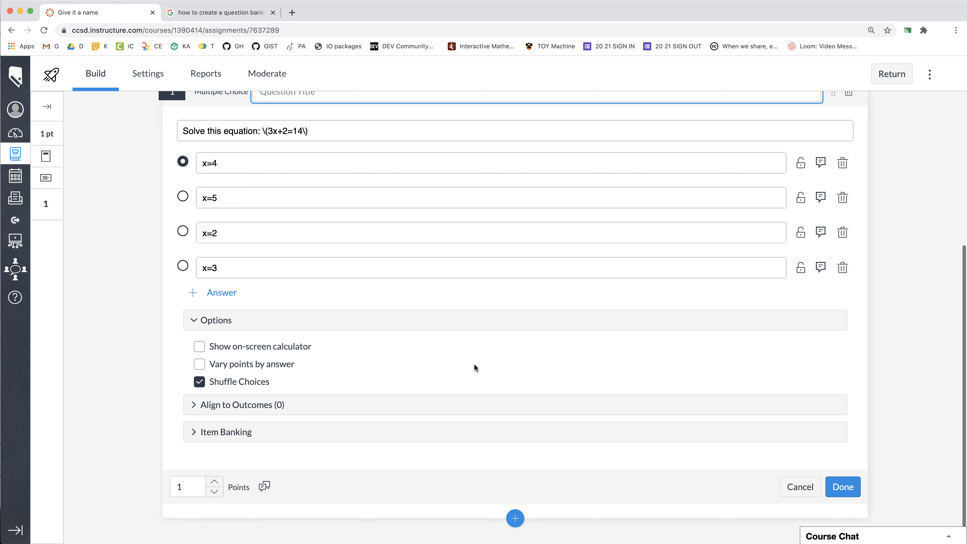
click(235, 434)
scroll(235, 438, down, 1)
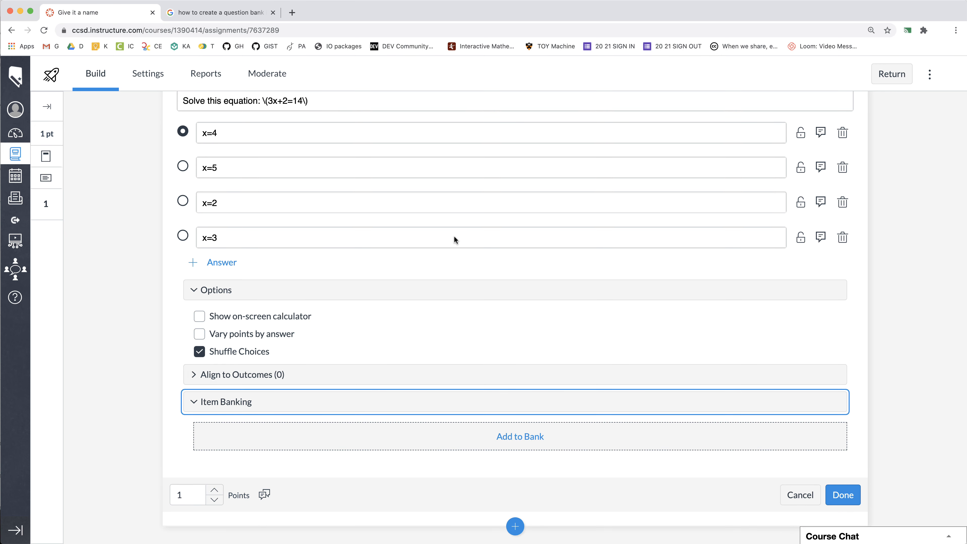
scroll(436, 223, up, 1)
scroll(435, 223, down, 1)
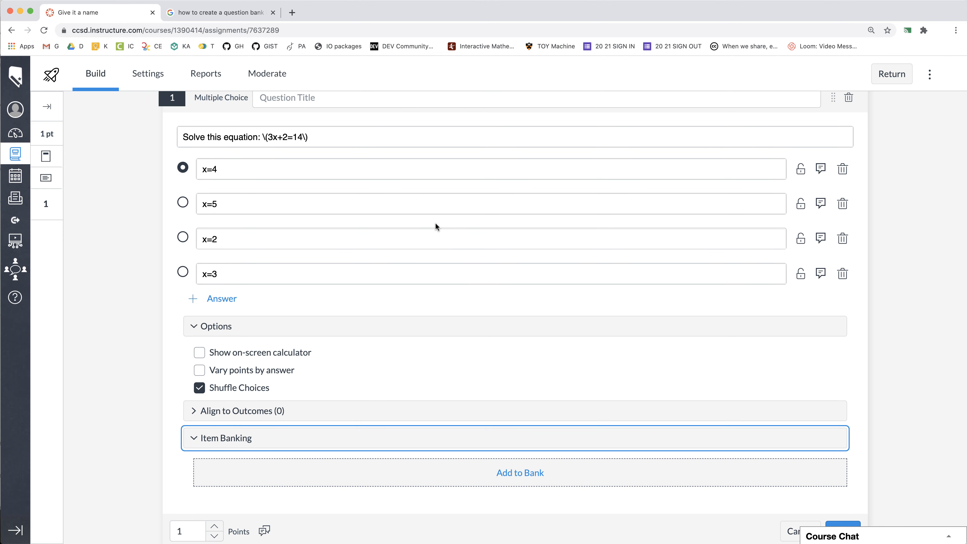
Step: Add the question to the existing item bank "Give it a name item bank"
click(519, 474)
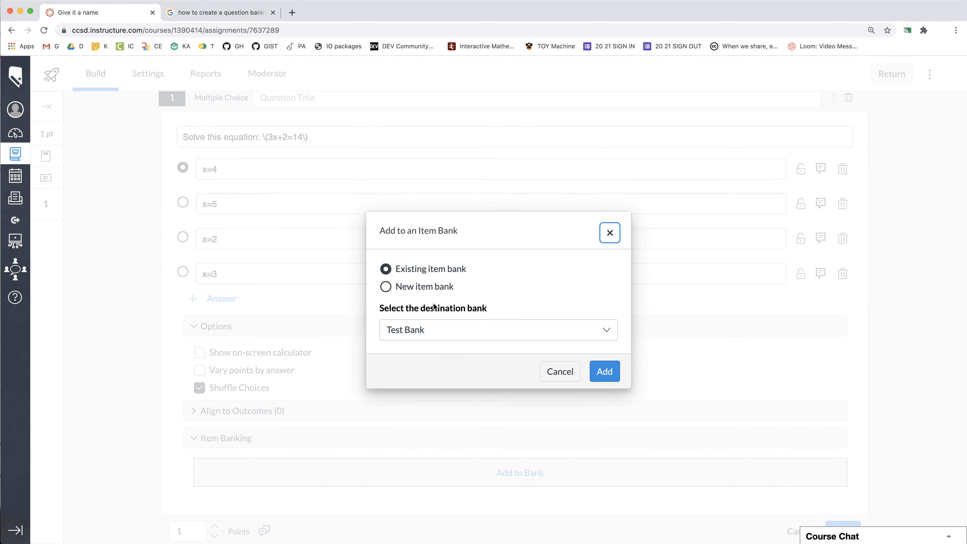
drag(475, 275, 392, 272)
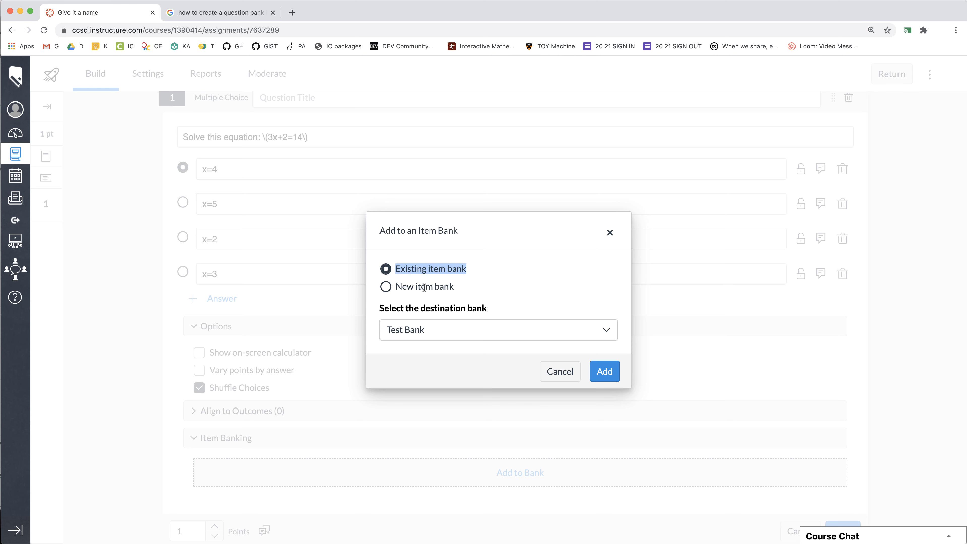
click(463, 330)
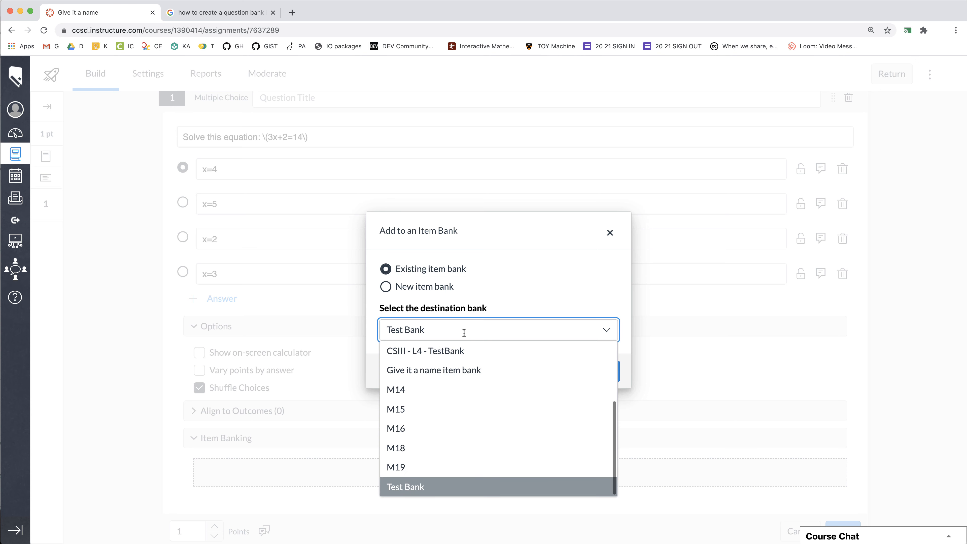
click(479, 372)
click(604, 371)
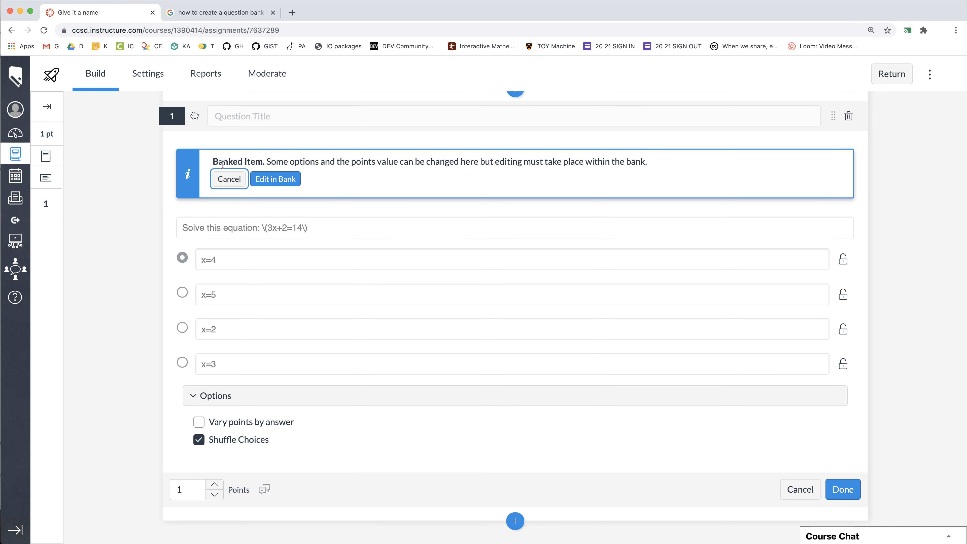
Step: Open the banked question for editing within its bank, review its text and options, and finish editing without changes
drag(213, 160, 262, 159)
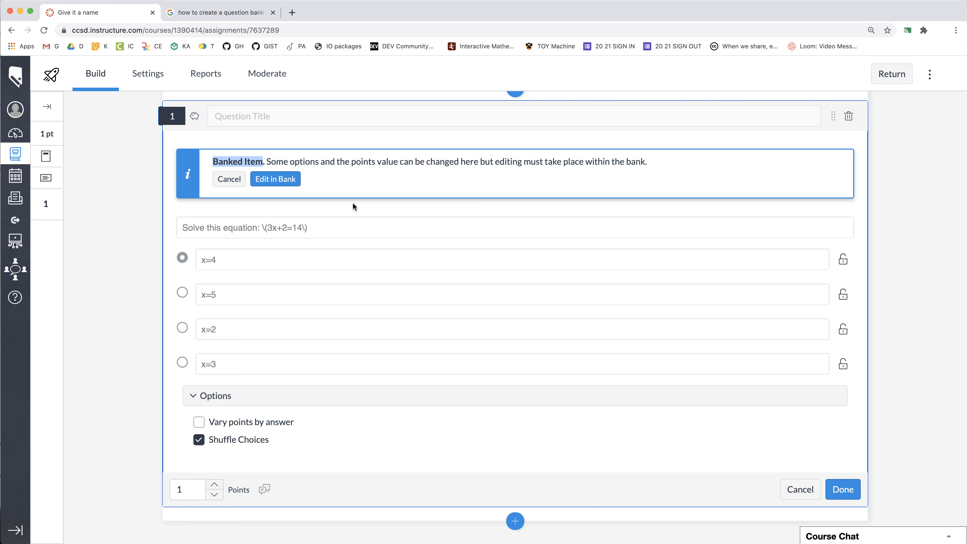
click(275, 184)
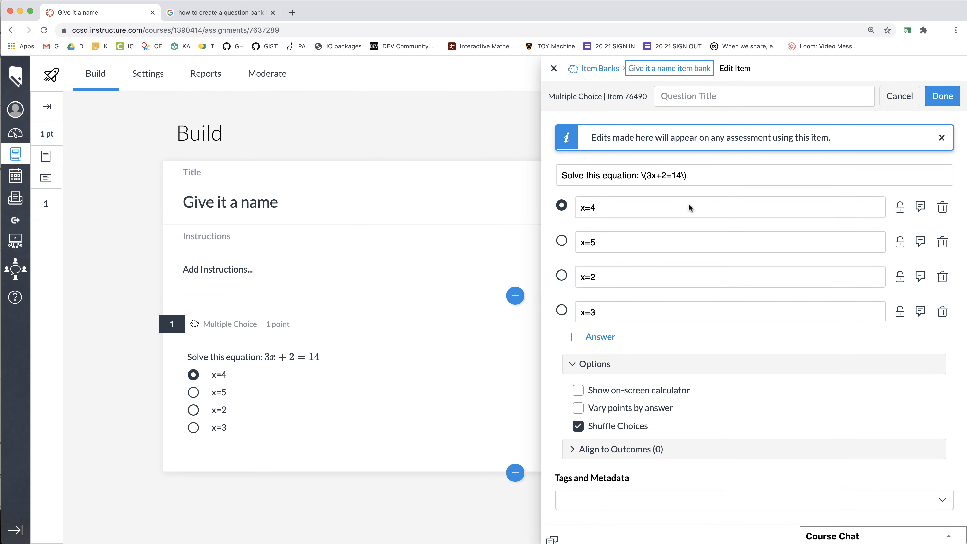
click(676, 173)
scroll(706, 246, down, 3)
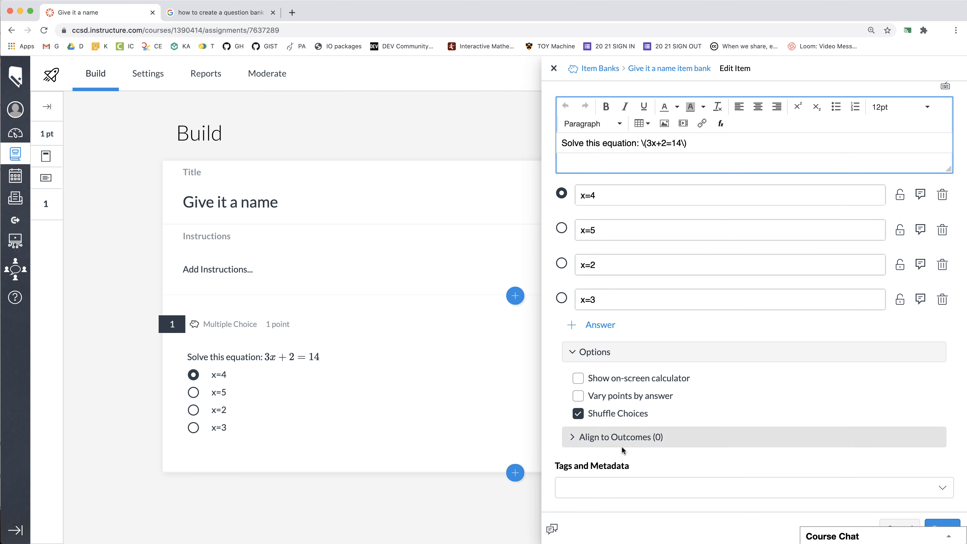
scroll(718, 378, up, 3)
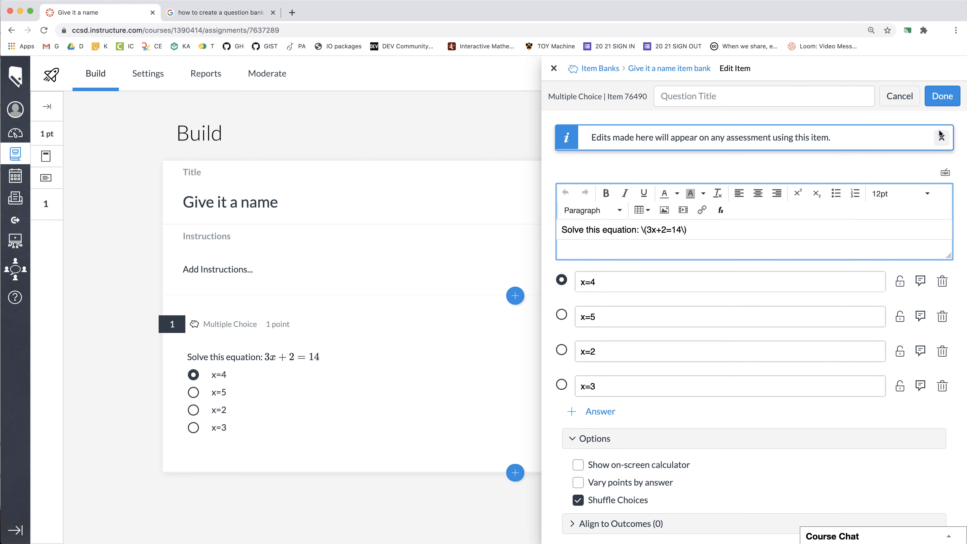
click(943, 104)
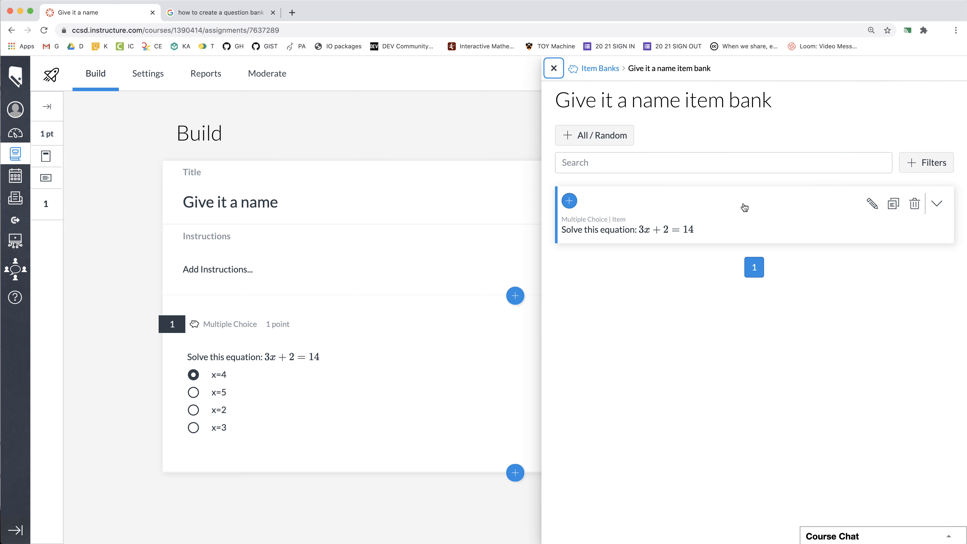
Step: Try to add the banked equation question to the quiz, check the question list, and reload the page
click(569, 202)
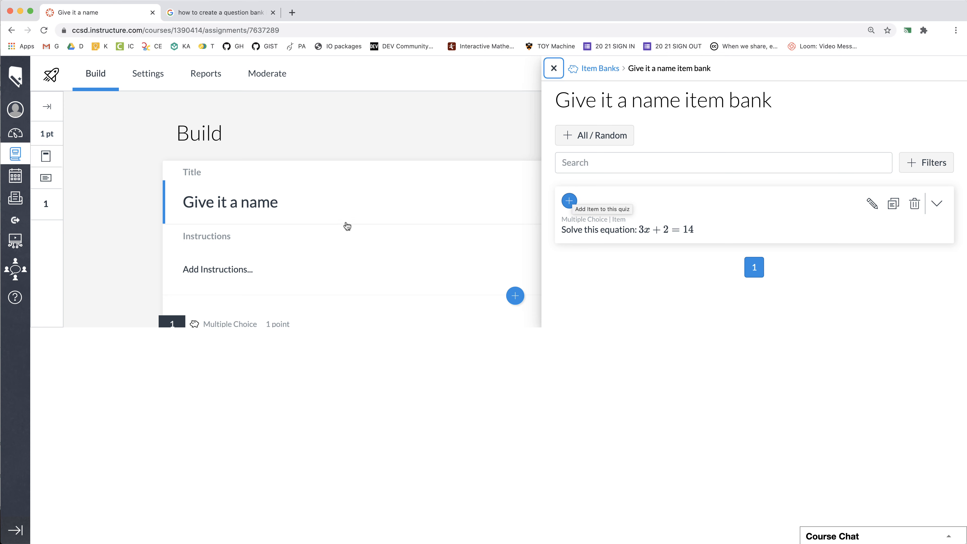
scroll(344, 226, down, 5)
scroll(345, 227, up, 1)
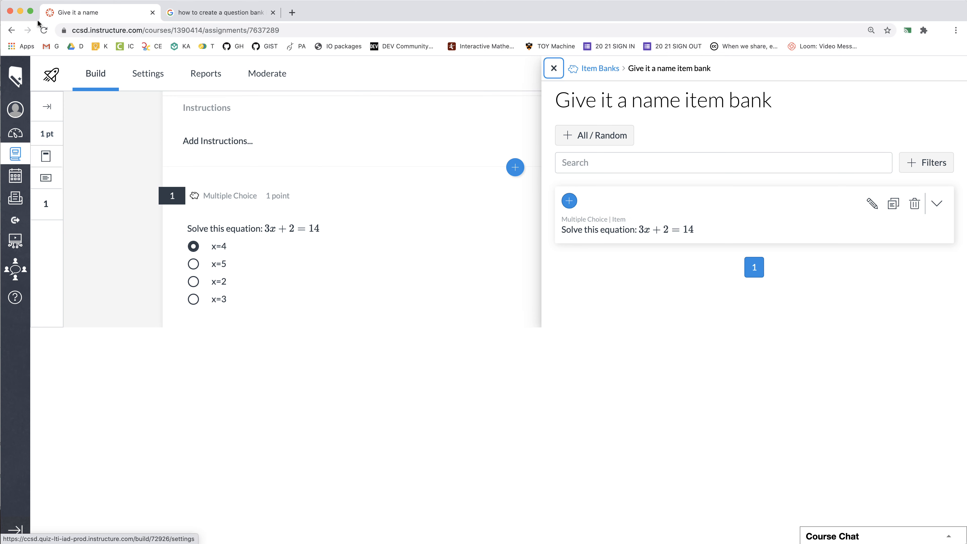
click(44, 30)
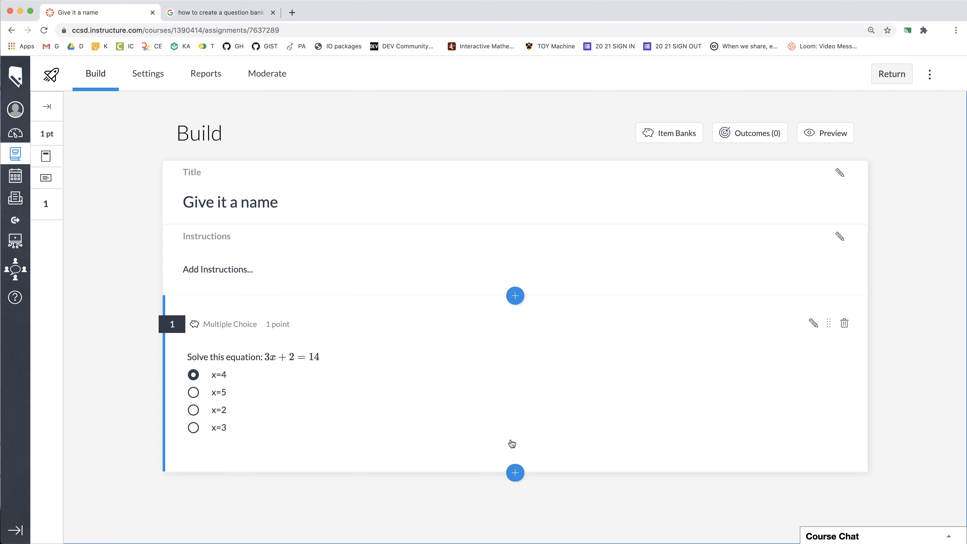
Step: Reopen question 1 in its item bank, finish editing it, and add the banked item to the quiz
click(509, 402)
click(508, 399)
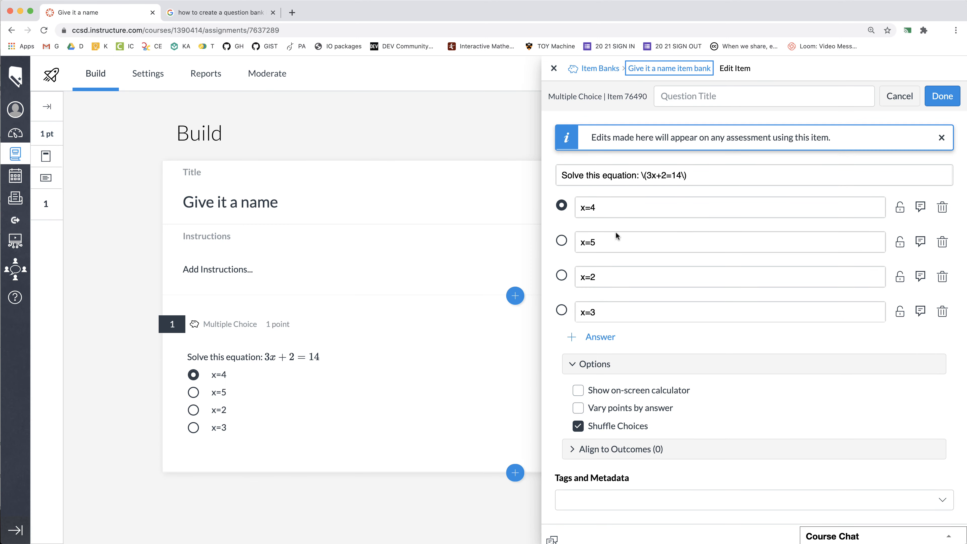
click(942, 96)
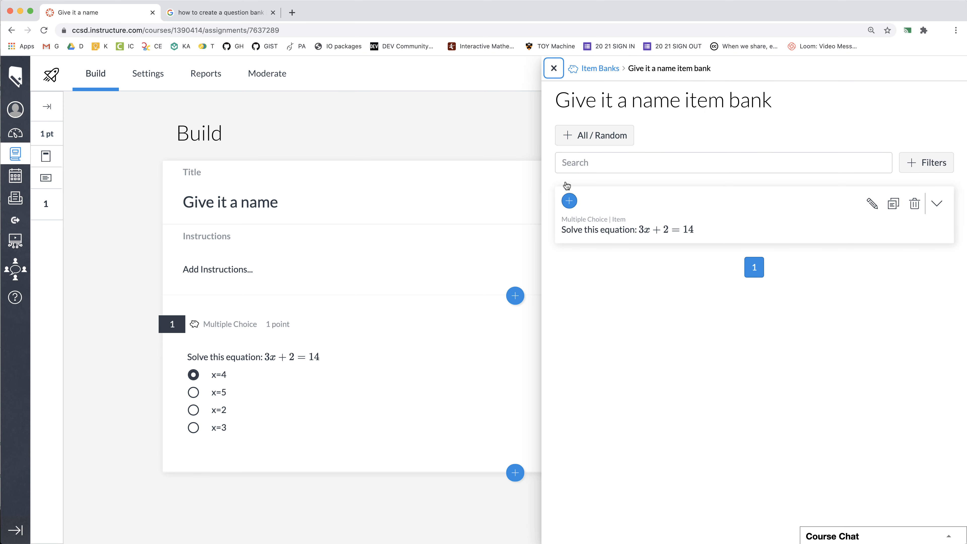
click(569, 202)
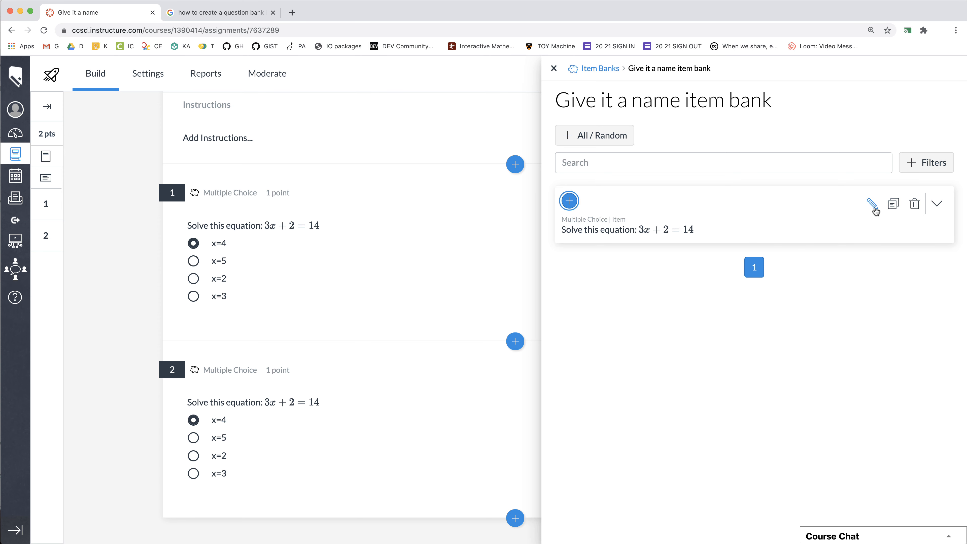
Step: Copy the banked question into "Give it a name item bank", keeping a copy in this bank
click(895, 204)
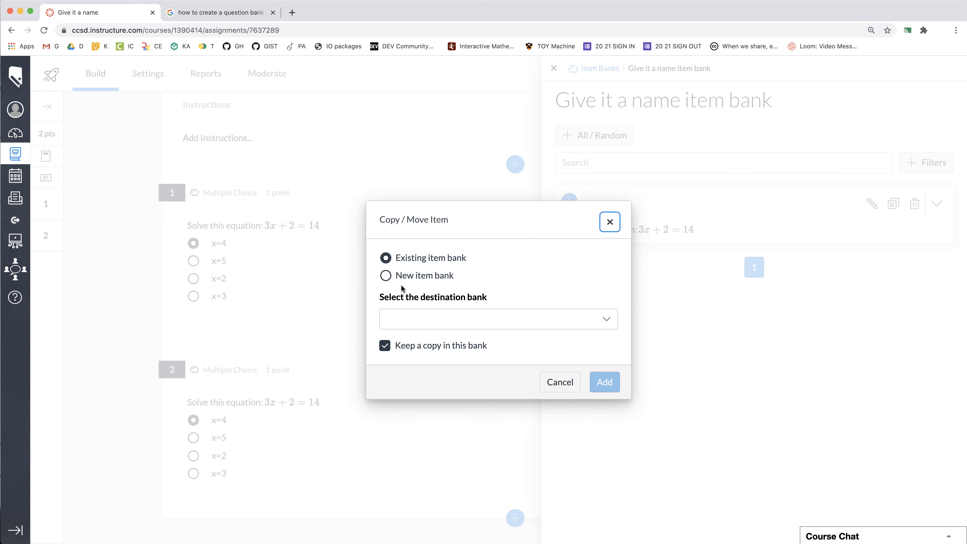
click(414, 319)
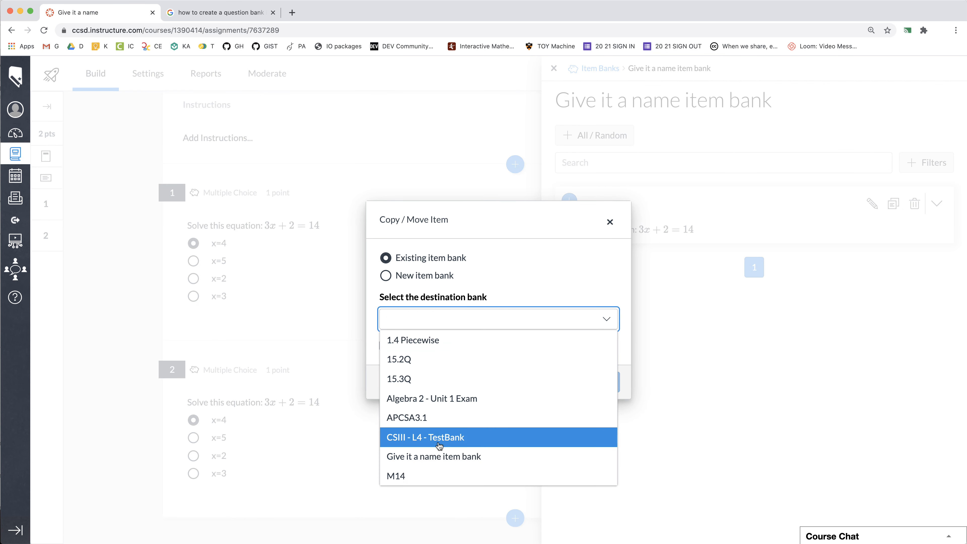
click(444, 456)
click(606, 383)
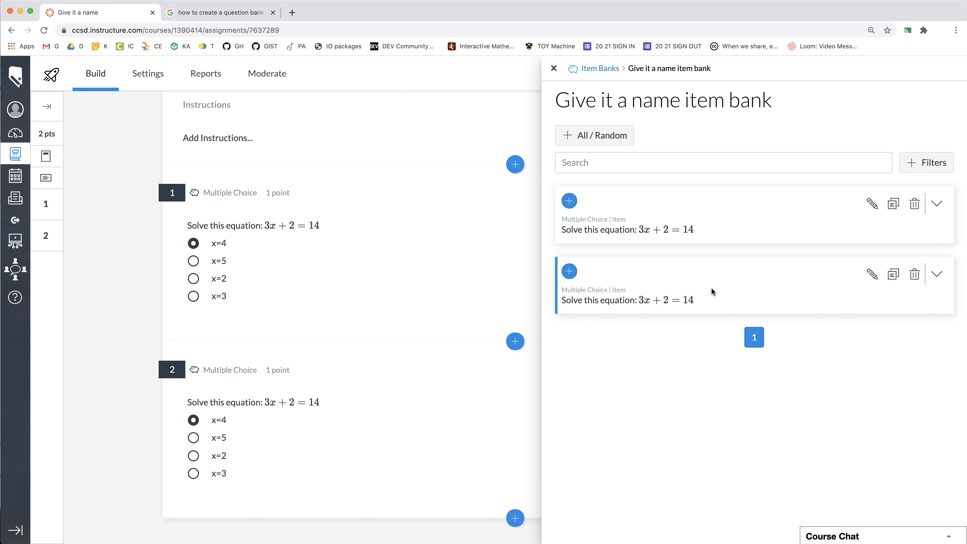
Step: Edit the second question in the bank and change its four answer choices to x=5, x=6, x=7 and x=8
click(872, 274)
click(607, 213)
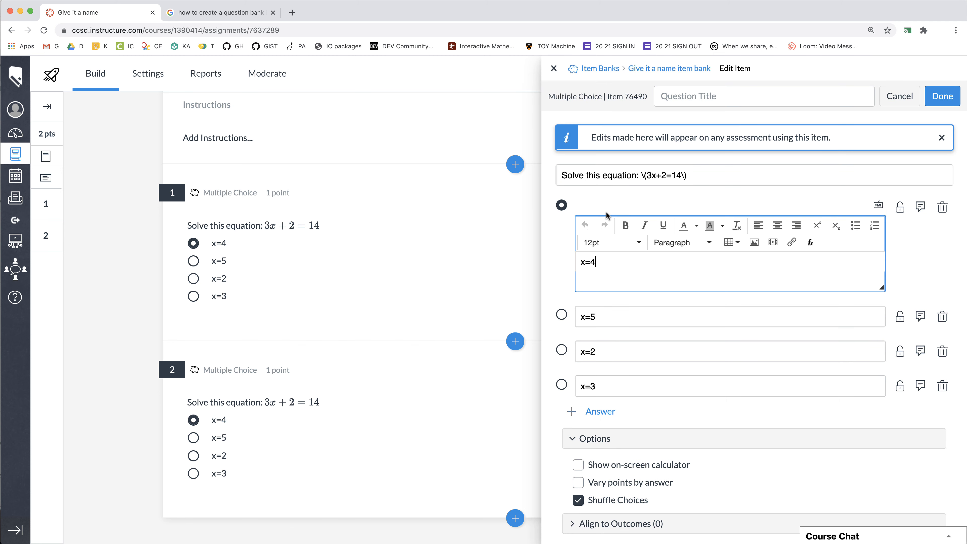
key(BackSpace)
text(5)
click(668, 315)
key(BackSpace)
text(6)
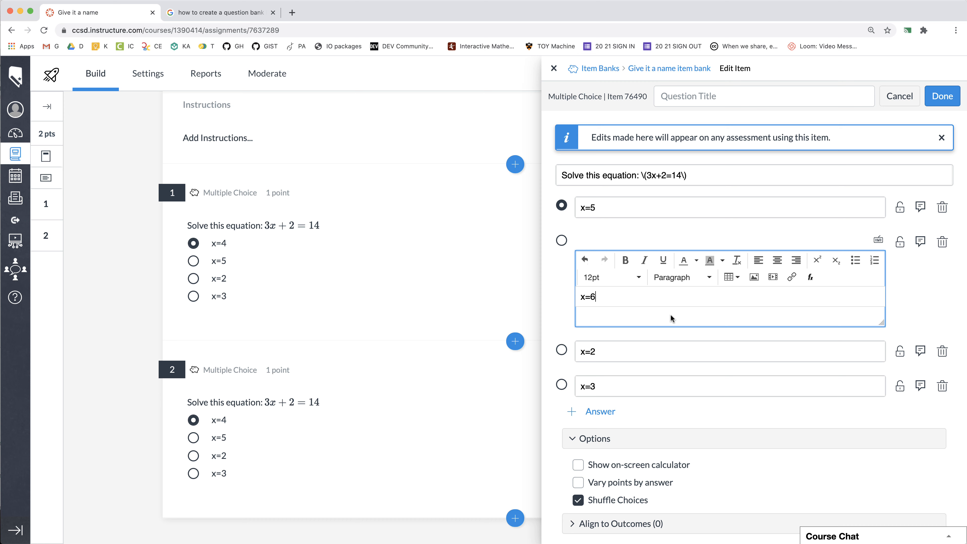
click(670, 351)
key(BackSpace)
text(7)
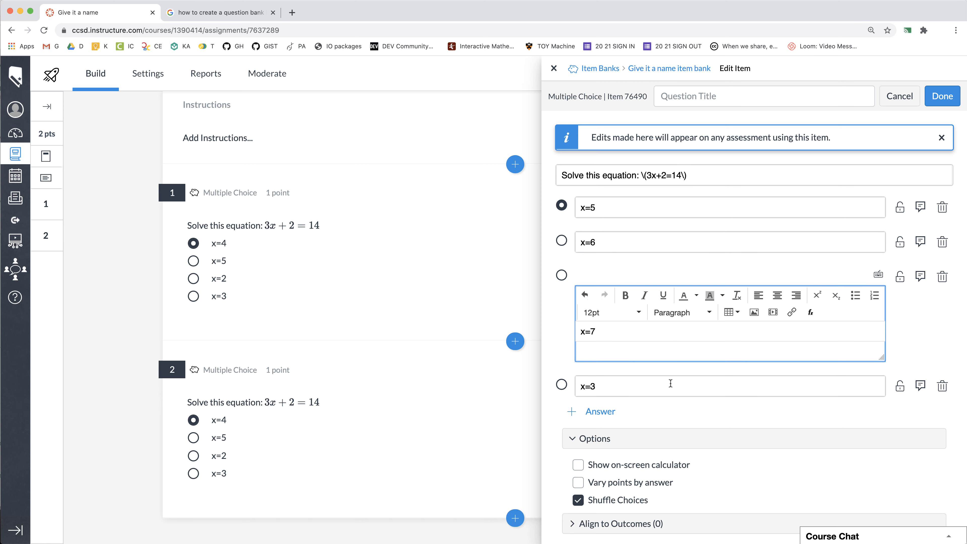
click(670, 383)
key(BackSpace)
text(8)
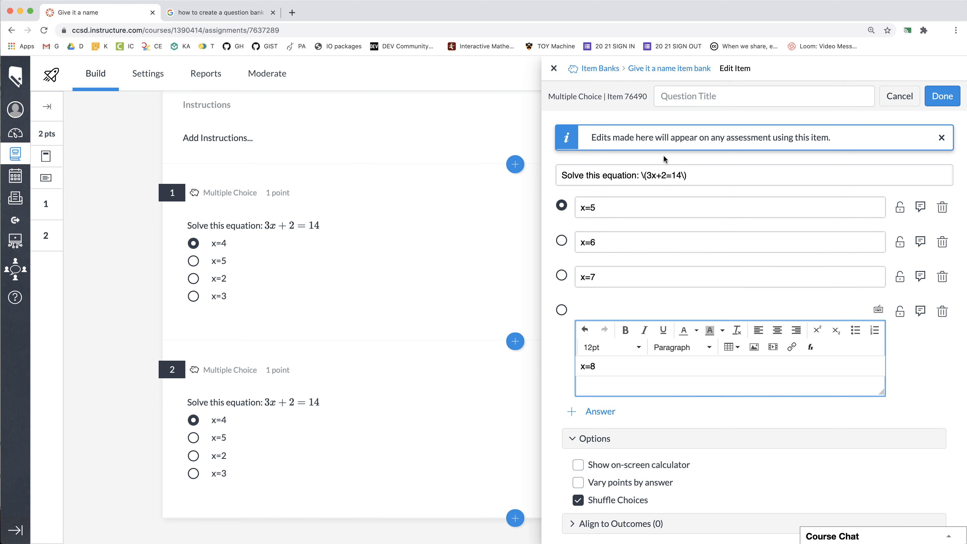
Step: Change the question's equation to 3x+15=14 and save the banked item
click(664, 176)
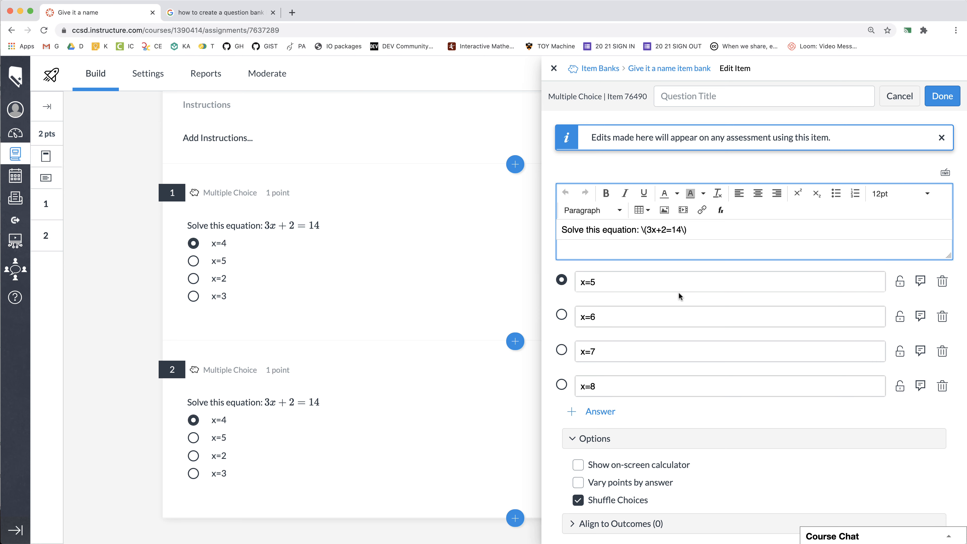
key(BackSpace)
text(15)
scroll(822, 396, down, 3)
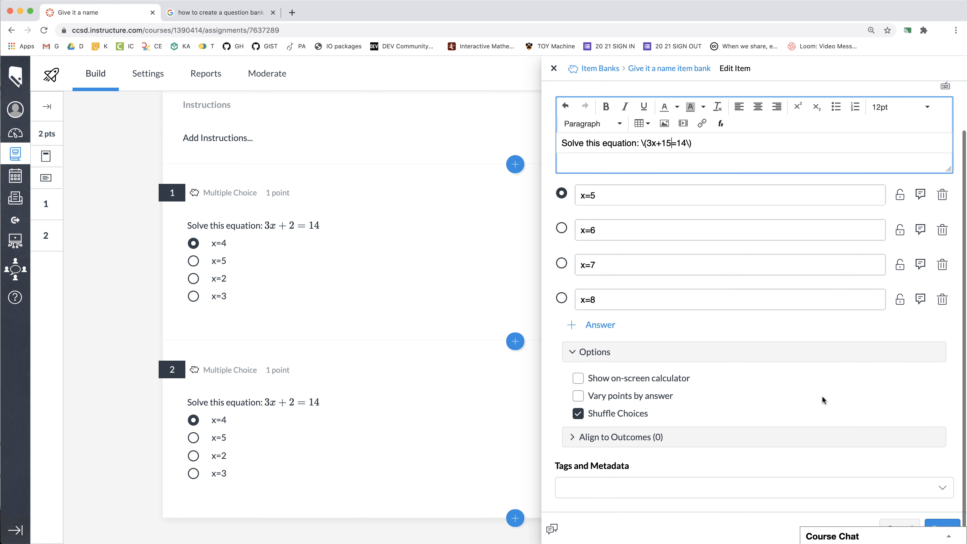
click(950, 527)
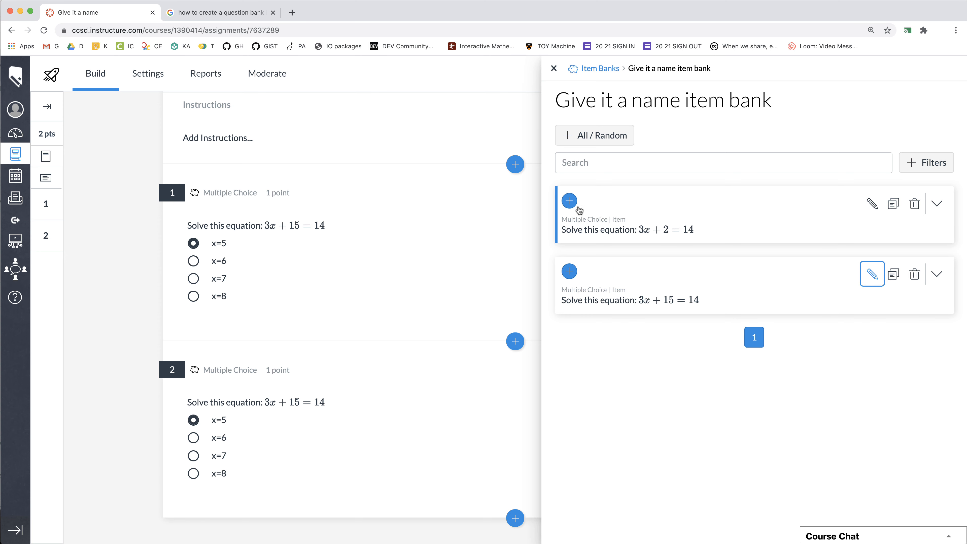
Step: Add the banked question with the equation 3x+2=14 to the quiz and check the quiz's question list
click(569, 200)
scroll(342, 304, down, 3)
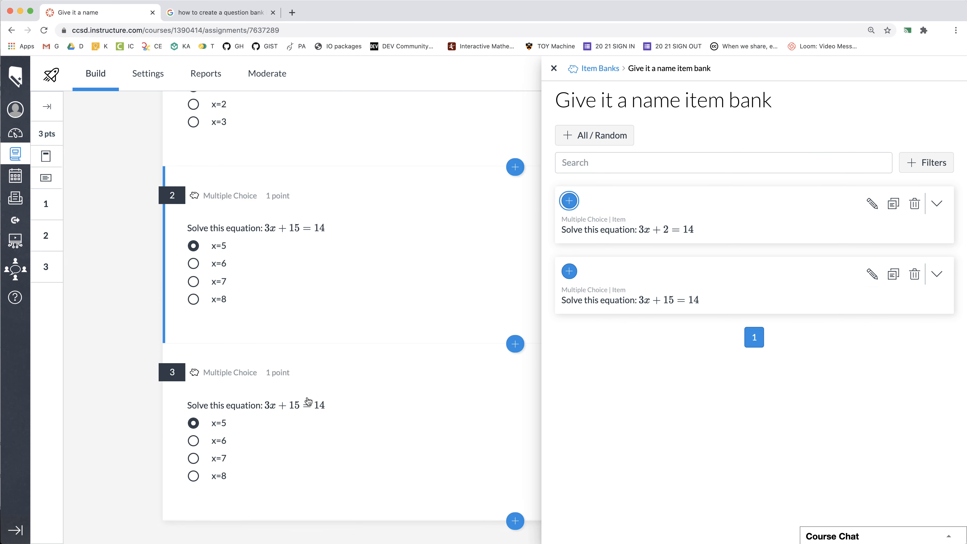
Step: Add the whole "Give it a name item bank" to the quiz as an all/random question group and close the item bank
scroll(307, 401, up, 3)
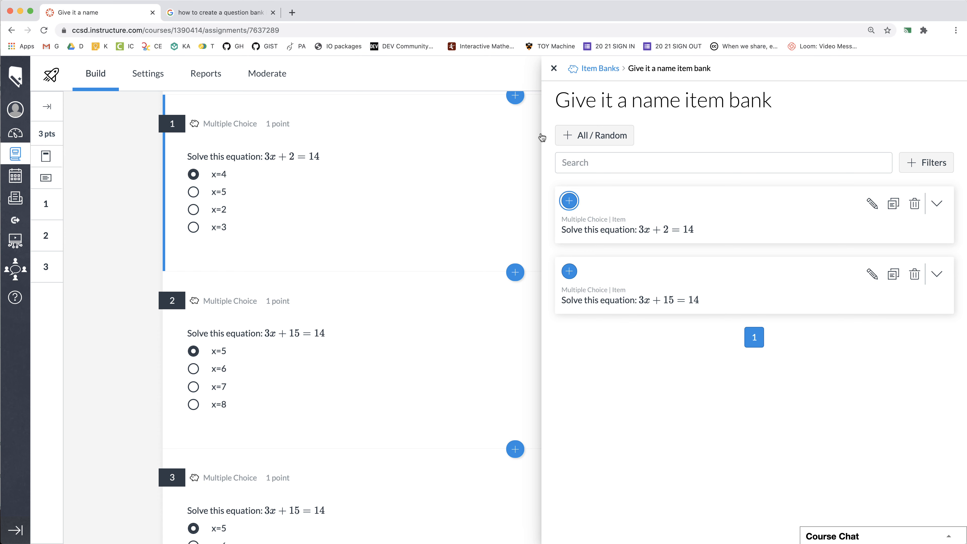
click(618, 137)
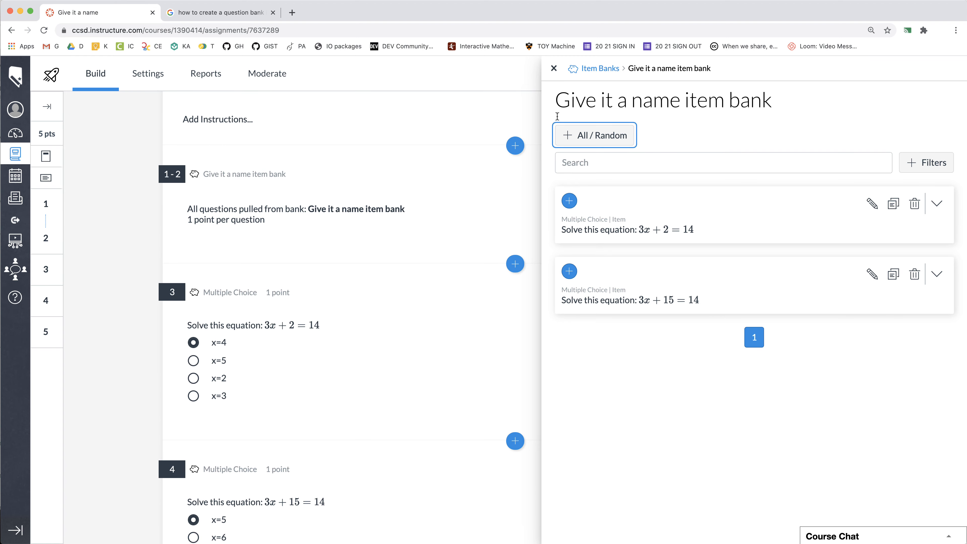
click(554, 69)
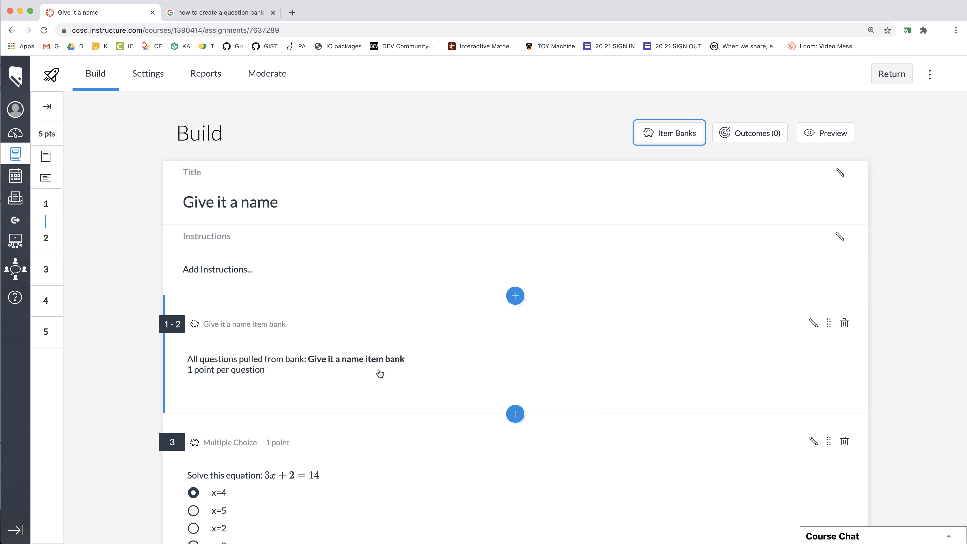
Step: Set the quiz's item bank group to randomly select 2 questions, save it and review the quiz's question list
click(257, 377)
scroll(253, 372, down, 2)
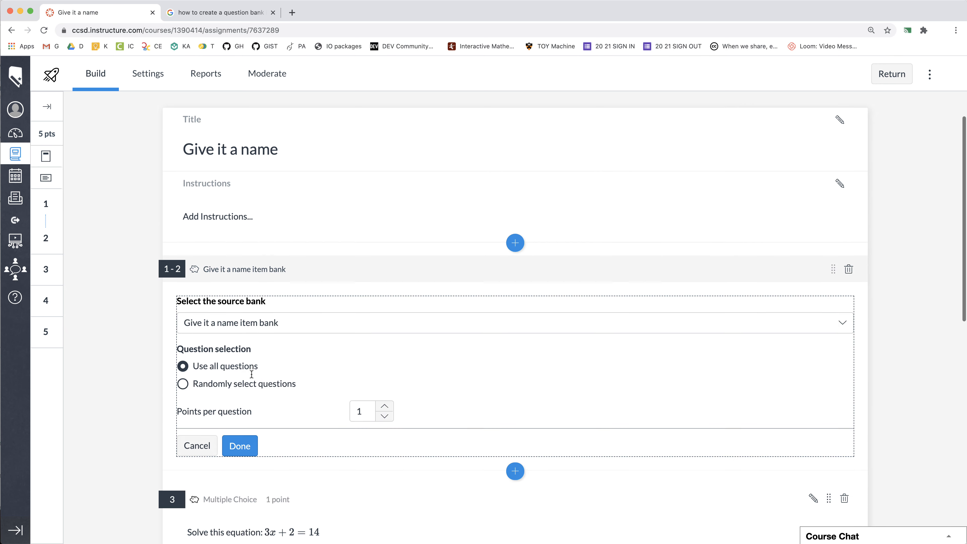
drag(190, 365, 259, 367)
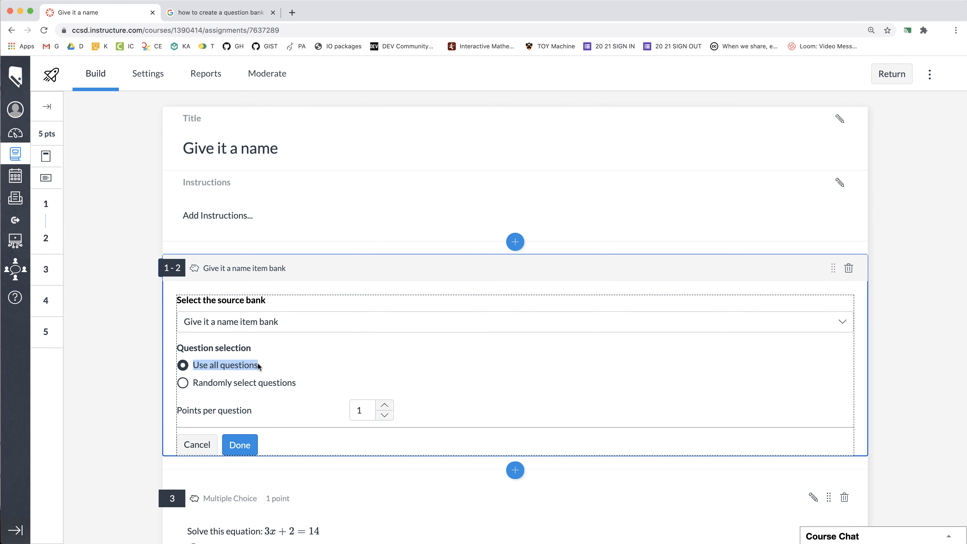
click(183, 383)
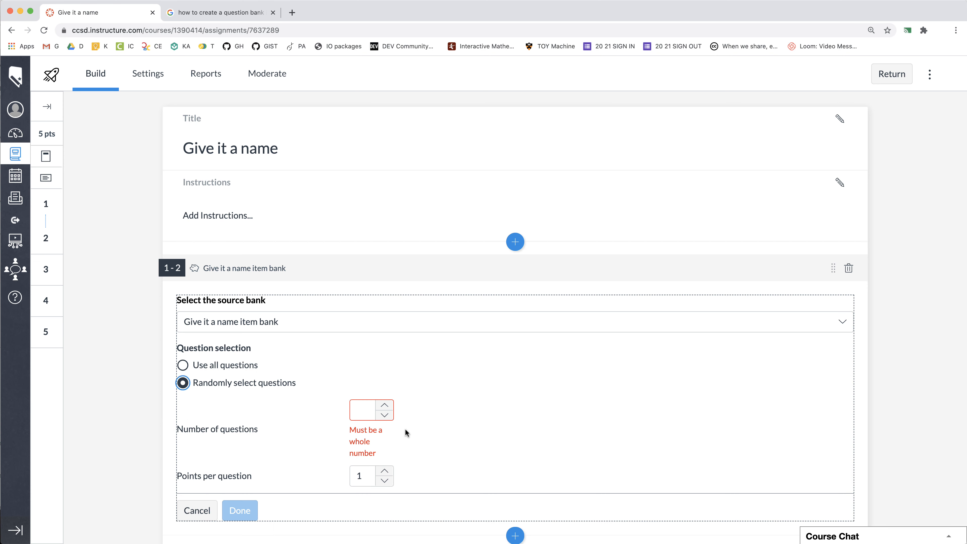
click(384, 405)
click(387, 406)
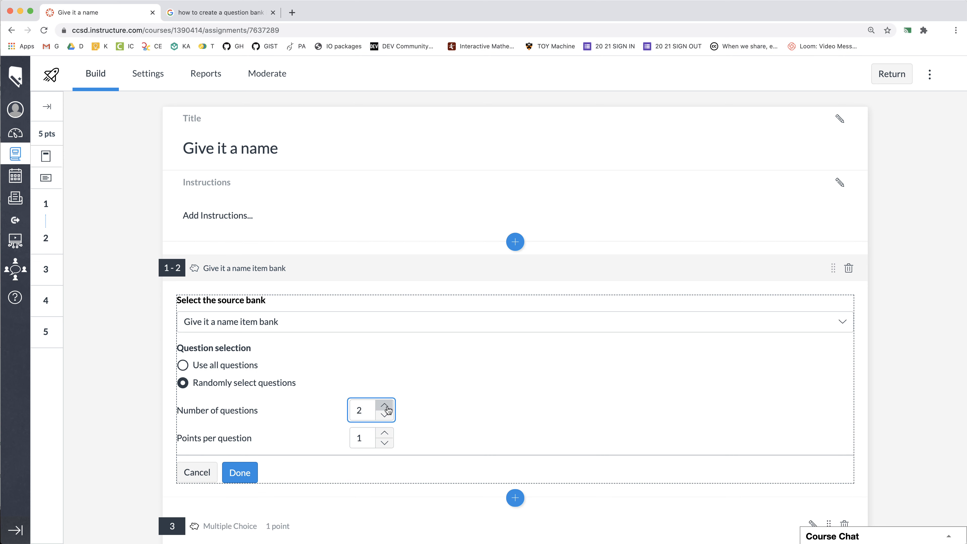
click(253, 477)
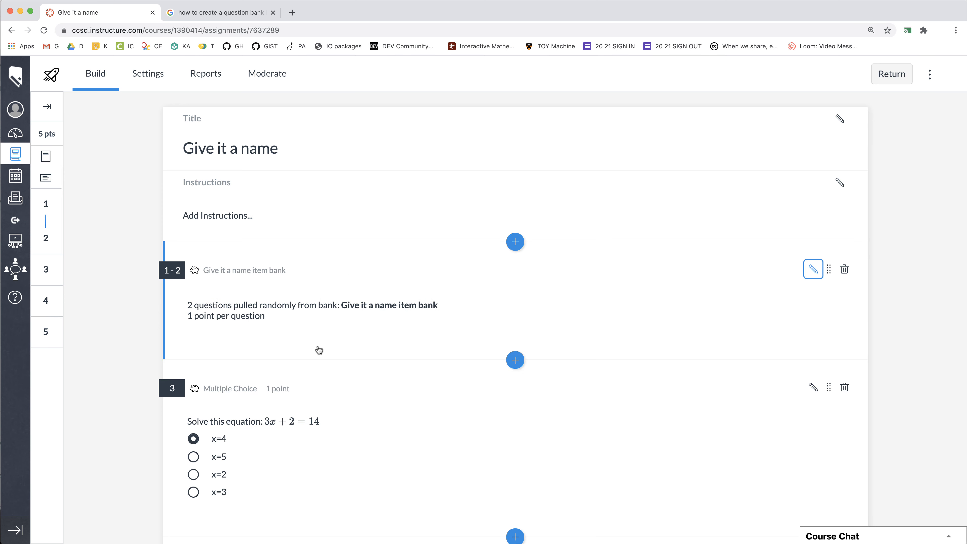
scroll(319, 349, down, 10)
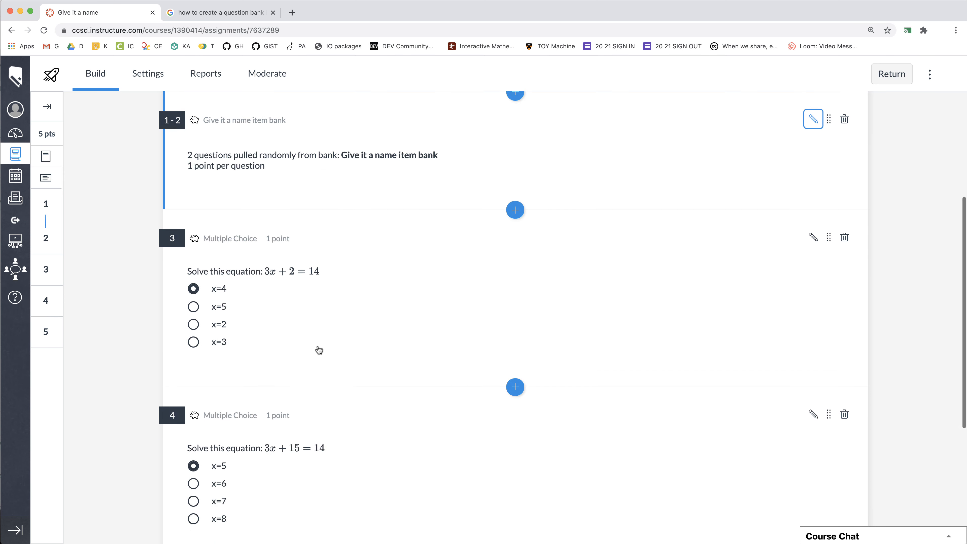
scroll(319, 350, up, 10)
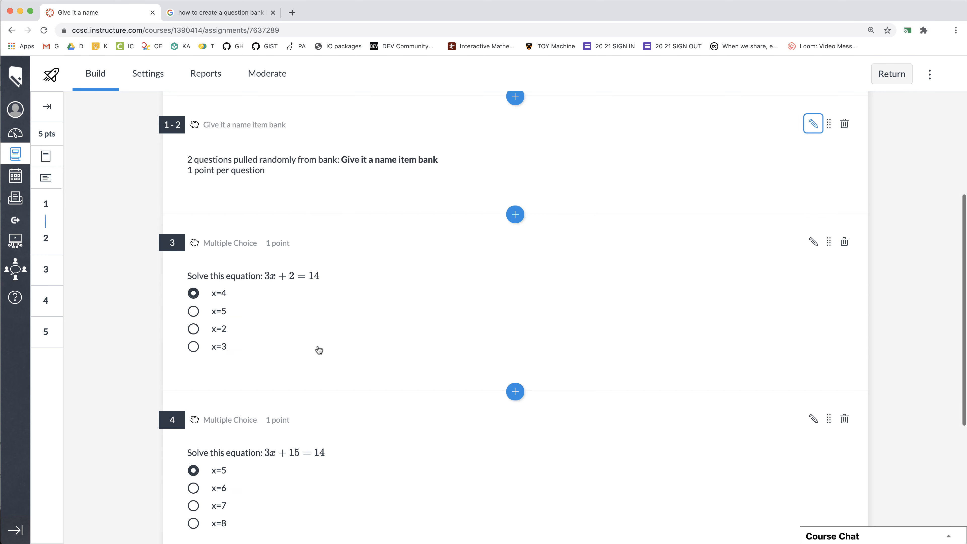
scroll(319, 349, up, 1)
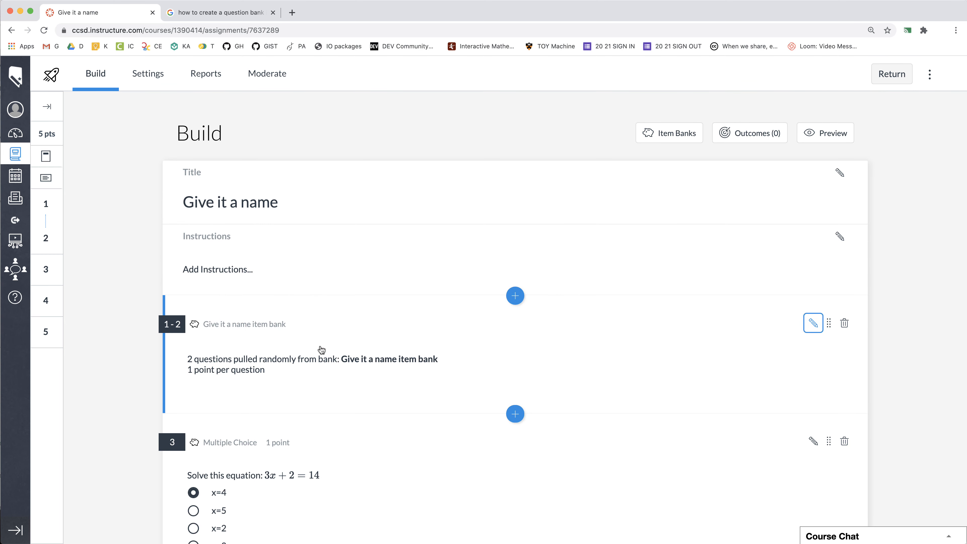